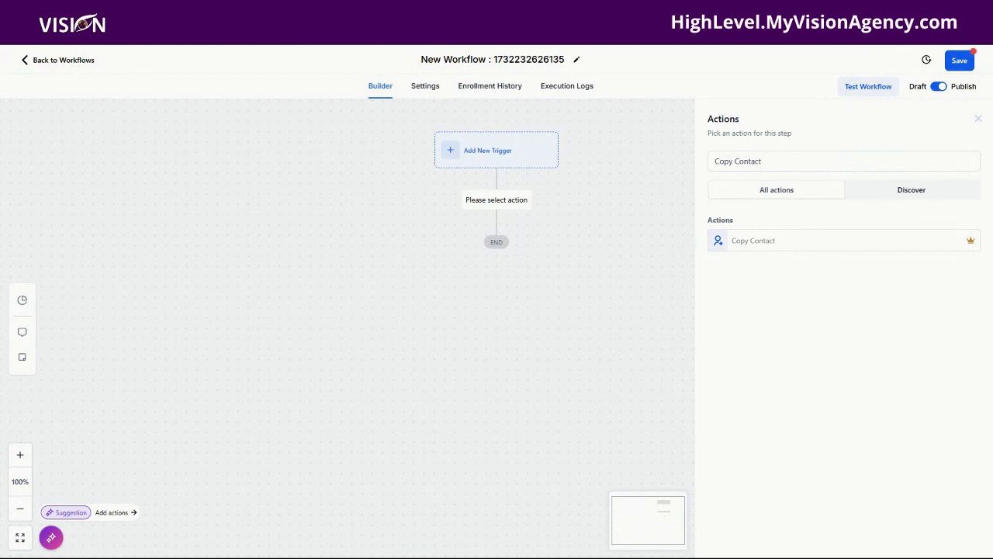
- Choose the Copy Contact action for the new workflow and review its destination account and sub-account tag choices
click(757, 238)
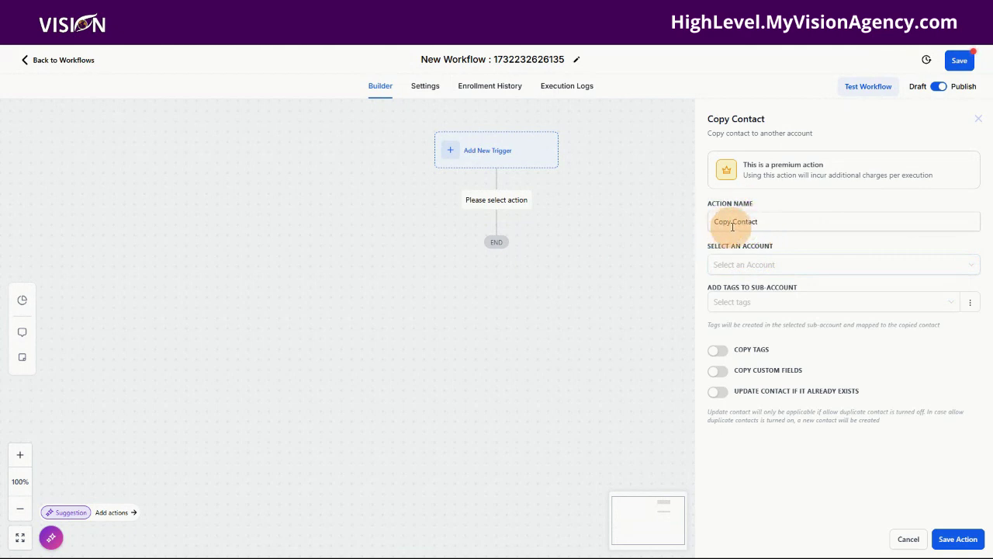
click(754, 268)
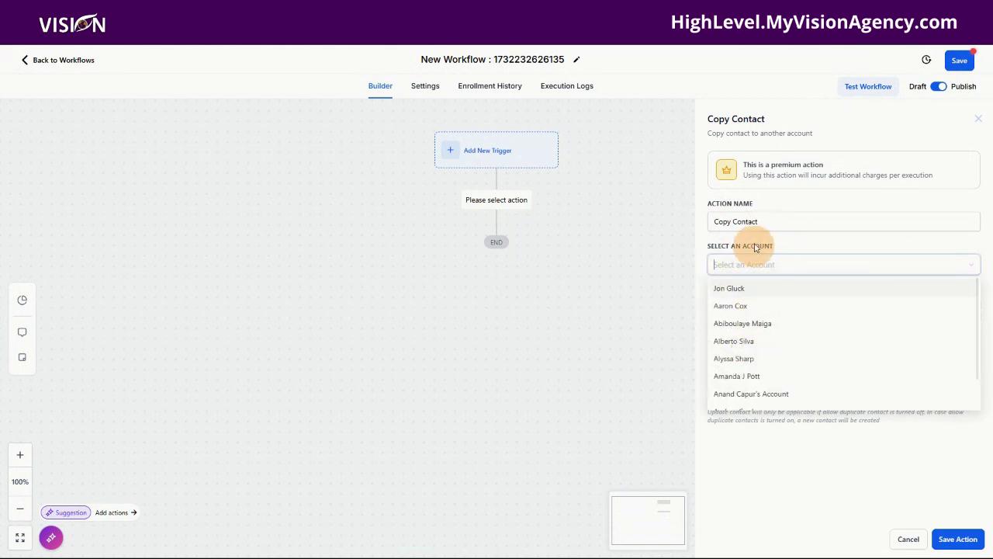
click(758, 239)
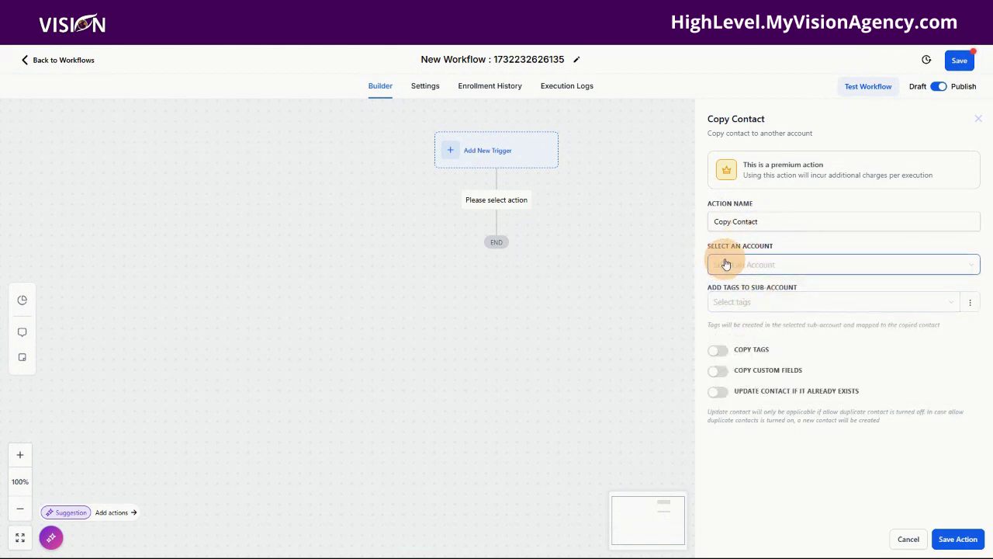
click(745, 303)
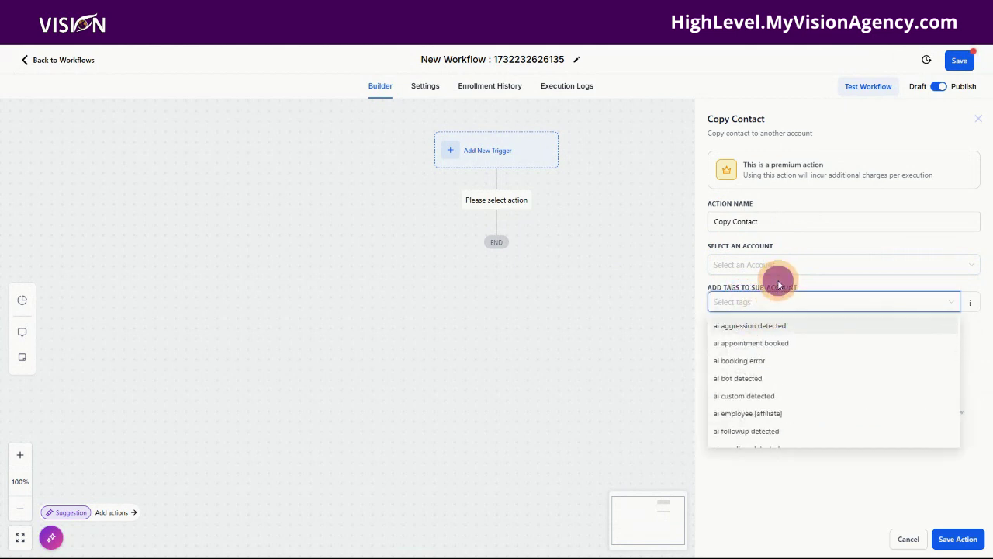
click(779, 285)
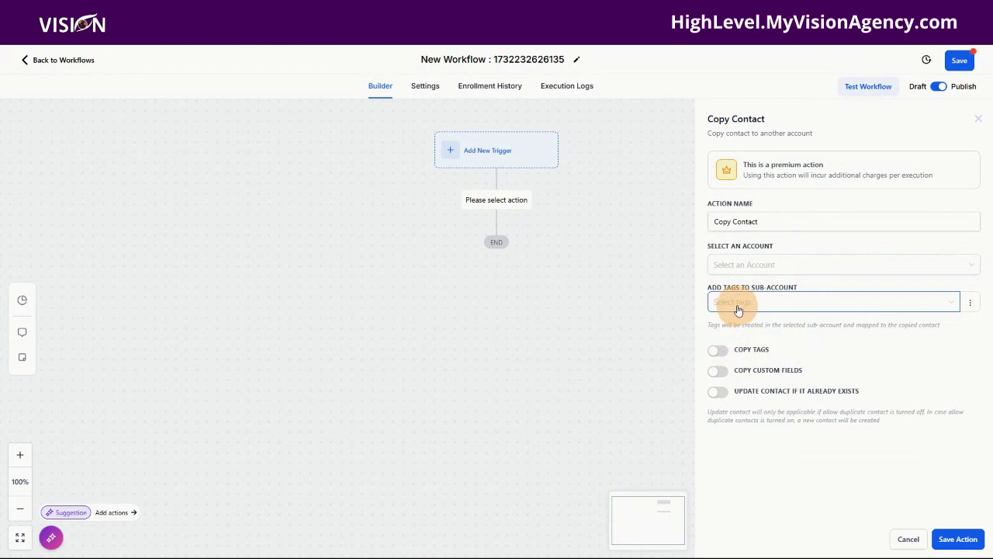
- Enable copying of tags and custom fields in the new Copy Contact action
click(717, 351)
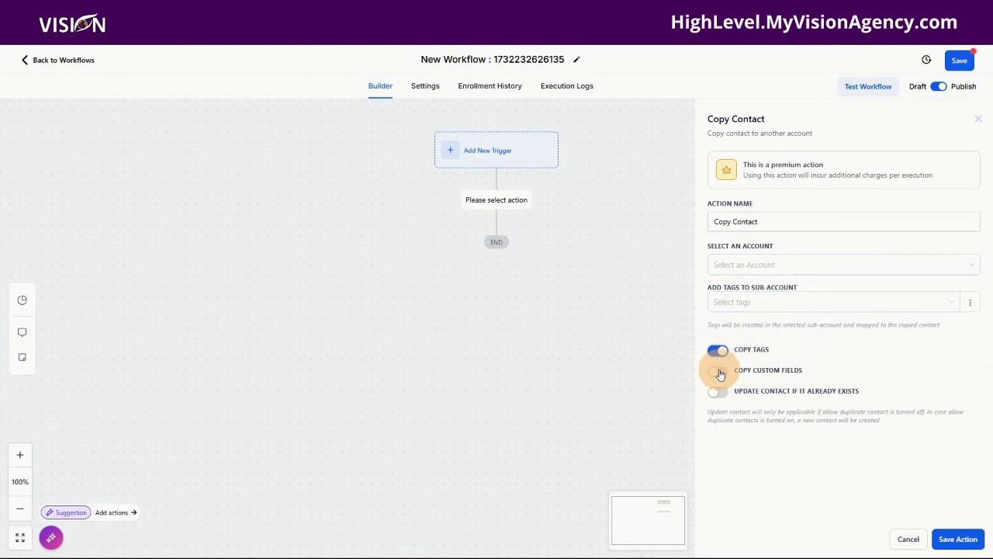
click(719, 371)
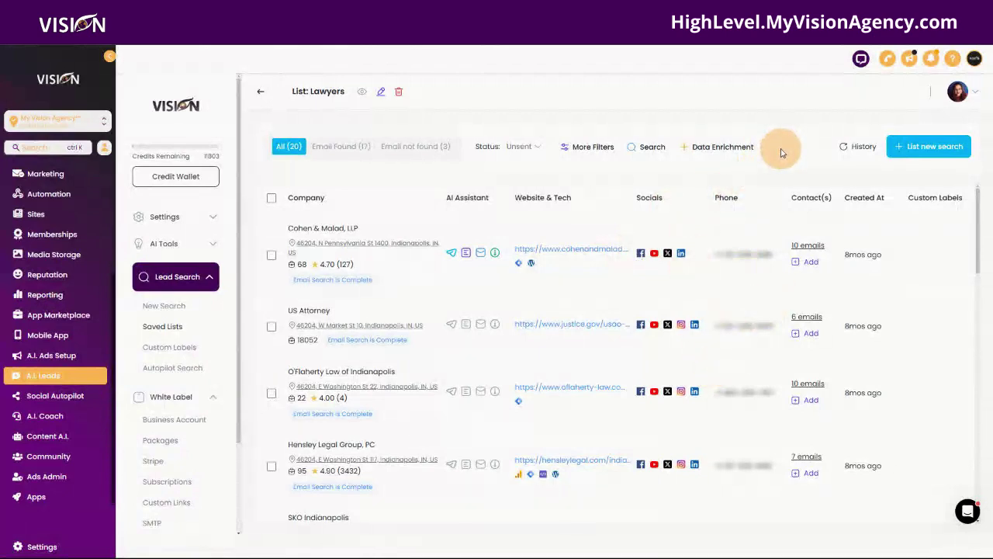
- Select all companies shown in the Lawyers lead list
click(271, 197)
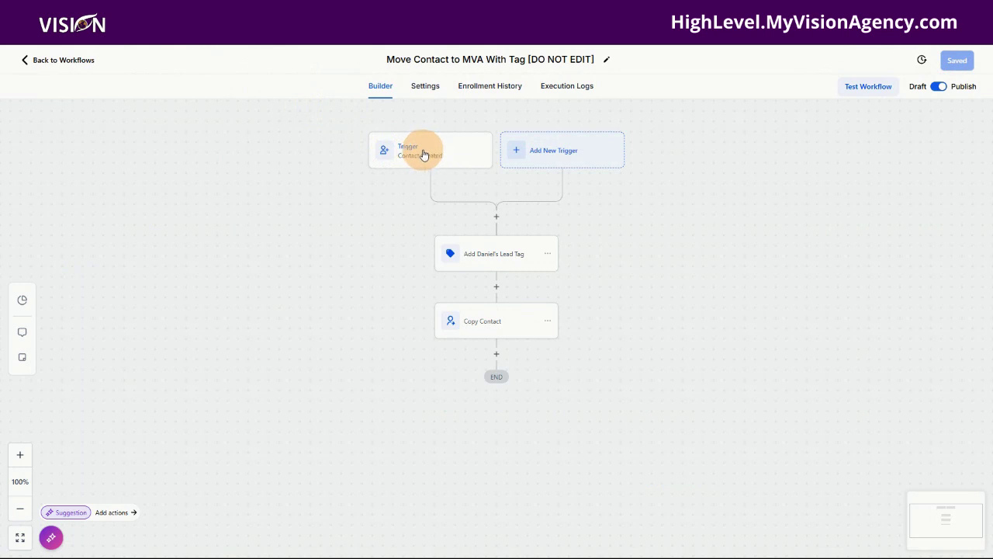
- Inspect the Contact Created trigger and the lead-tag action in the contact-moving workflow, leaving both without saving
click(429, 155)
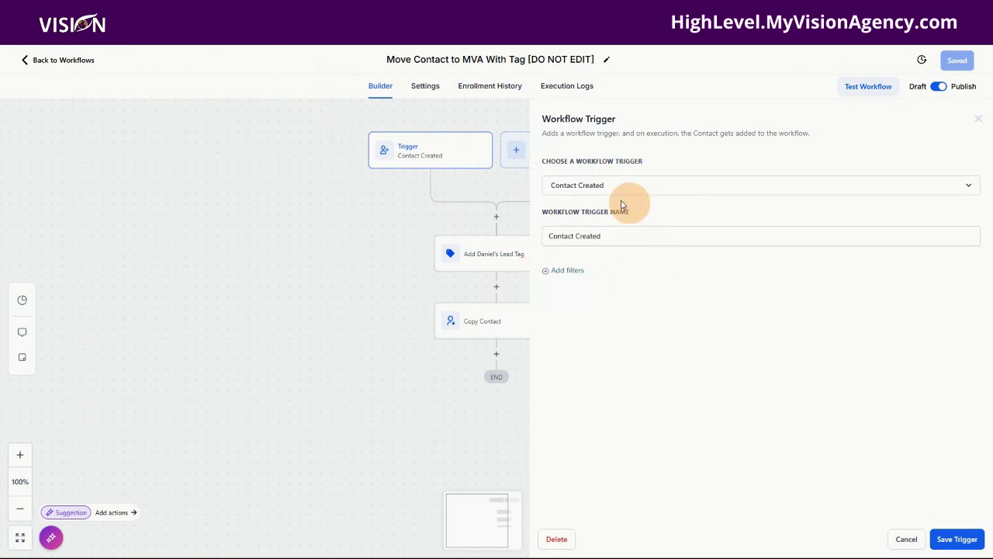
click(905, 546)
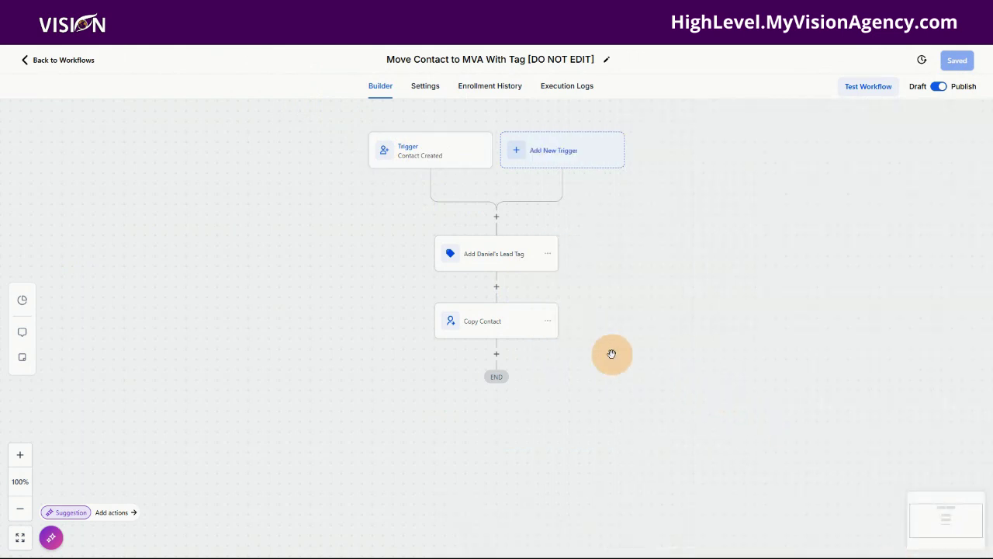
click(489, 267)
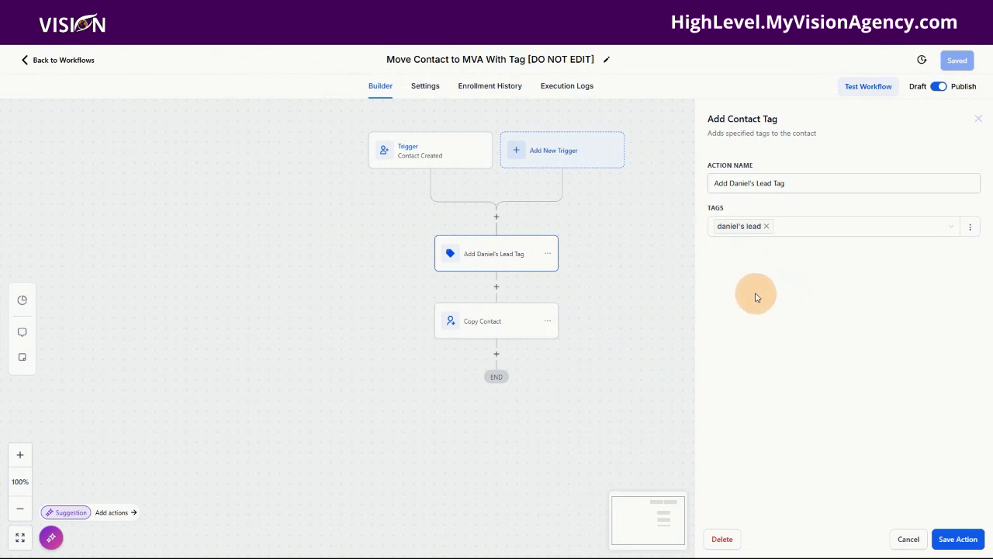
click(909, 539)
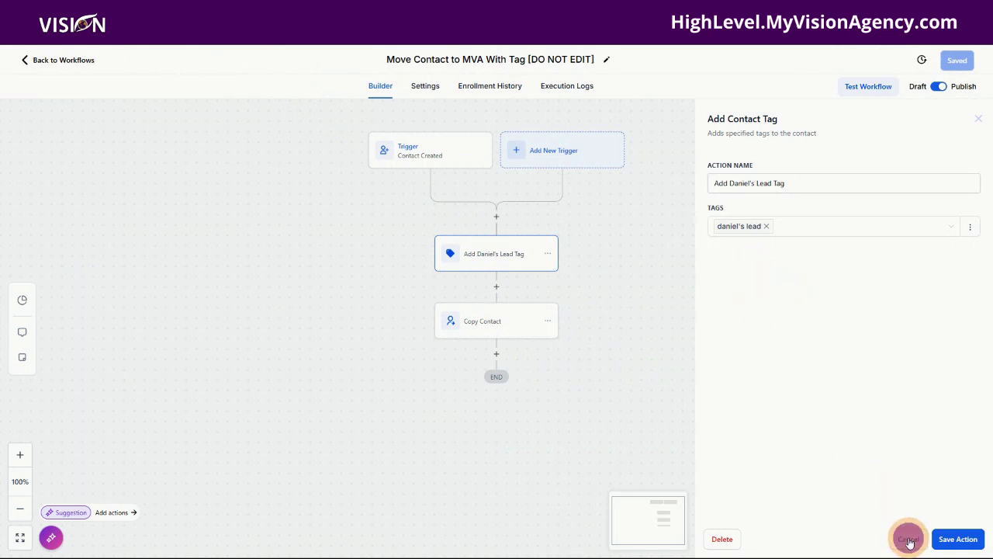
- Open the Copy Contact action and try its copy tags, copy custom fields and update existing contact options off and on again
click(492, 317)
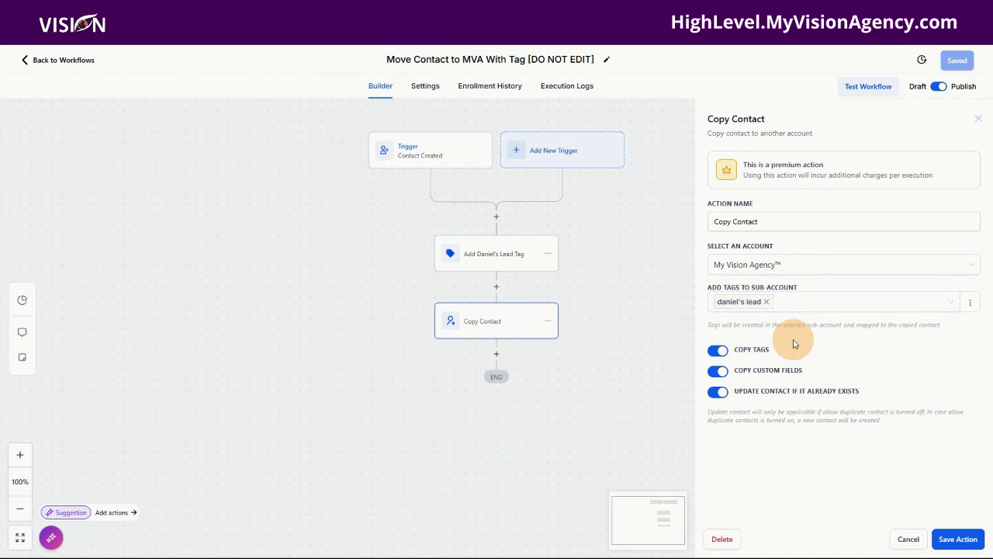
click(731, 299)
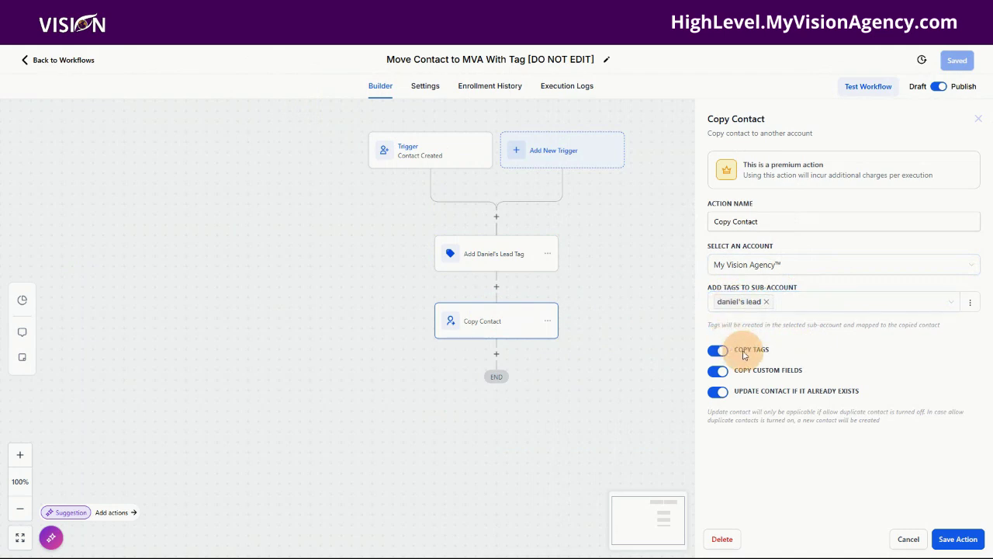
click(716, 351)
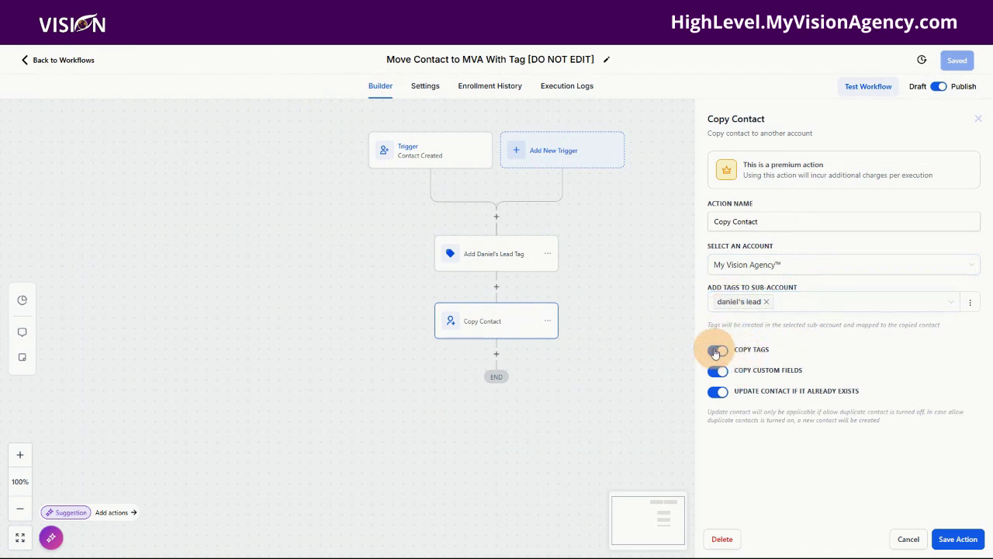
click(716, 352)
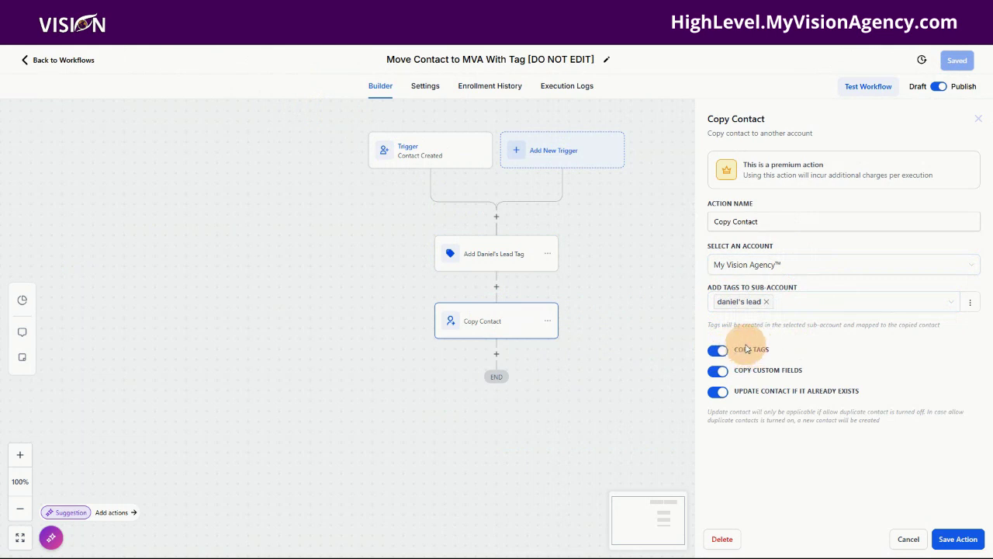
click(717, 353)
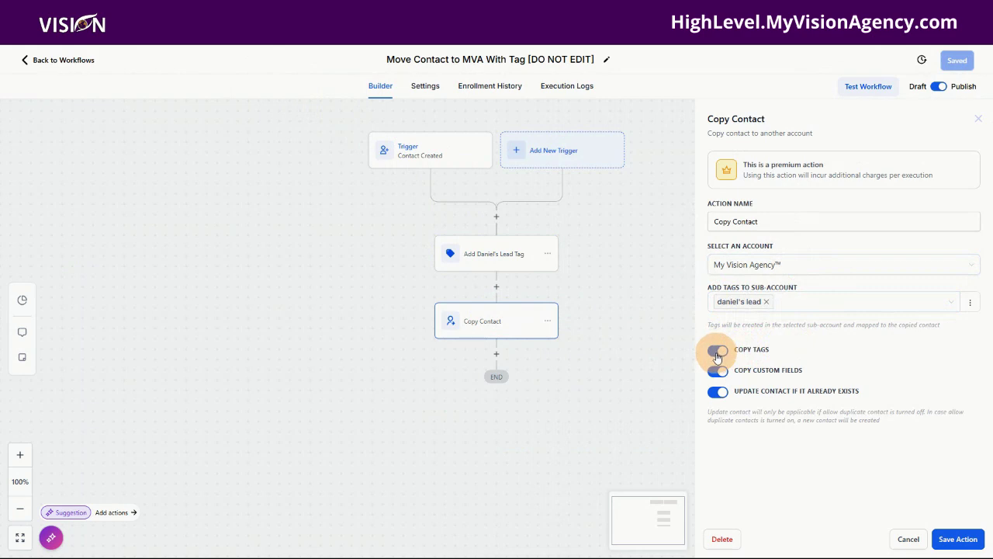
click(718, 353)
click(718, 371)
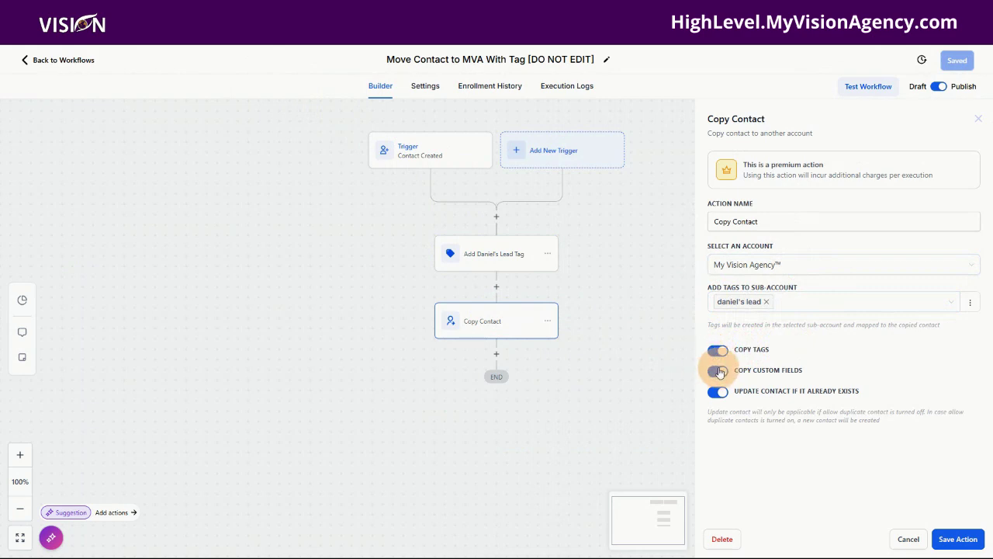
click(718, 372)
click(718, 392)
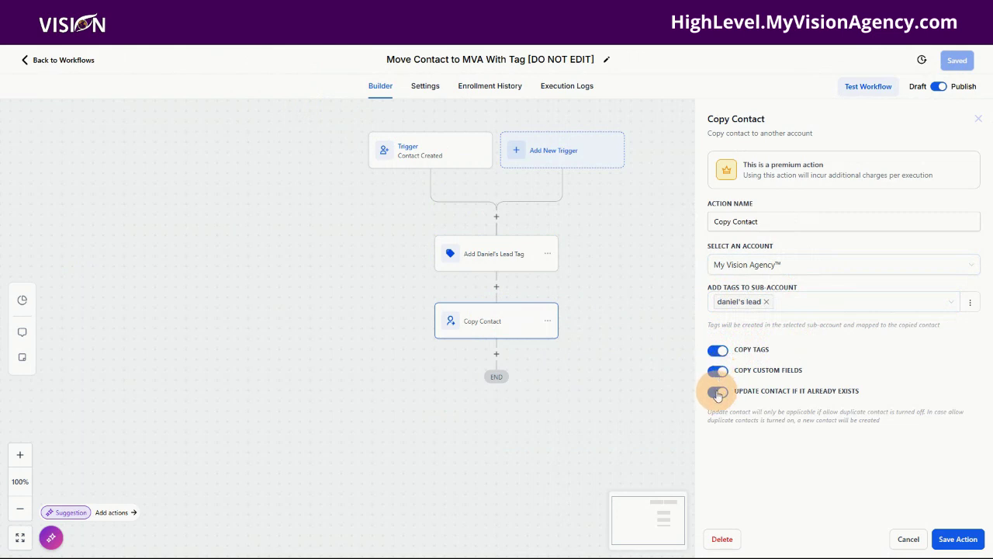
click(718, 393)
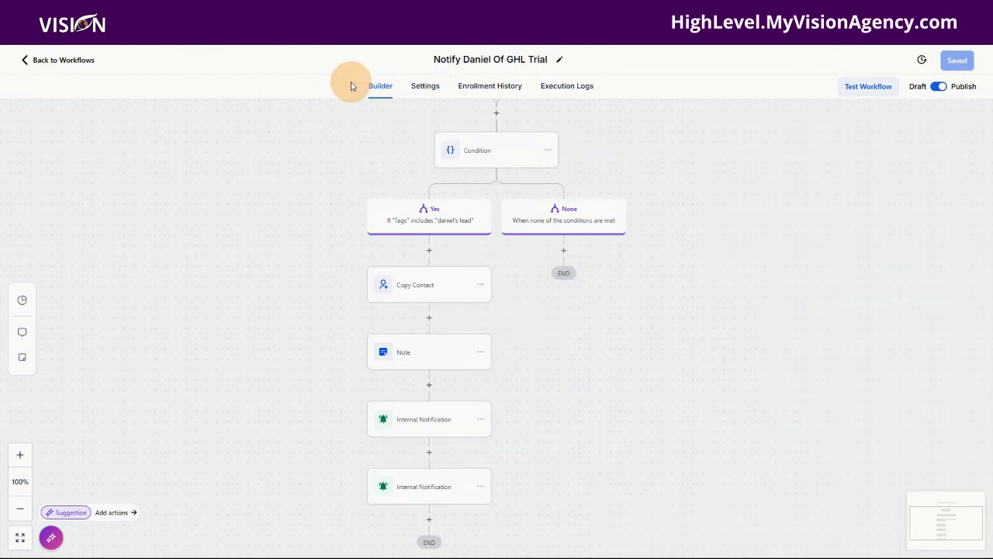
- Examine the Contact GHL Trial Tag trigger and its Tag Added filter in the trial notification workflow
scroll(304, 102, up, 3)
scroll(304, 101, up, 1)
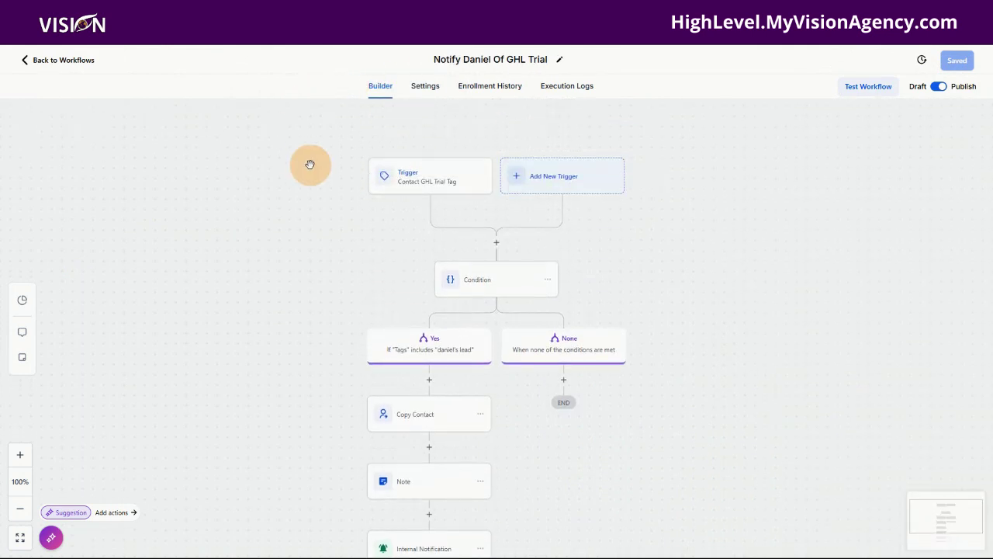
scroll(302, 195, down, 1)
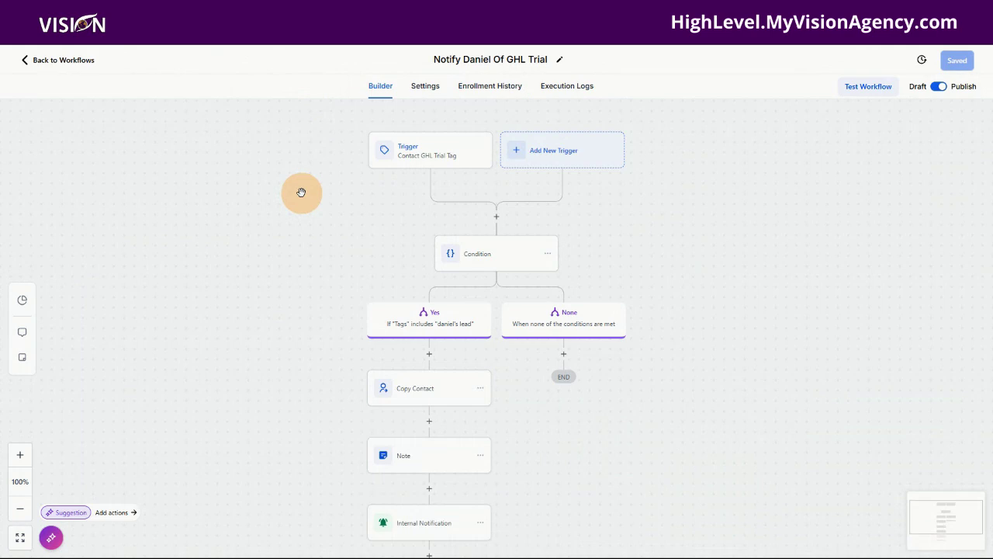
click(434, 157)
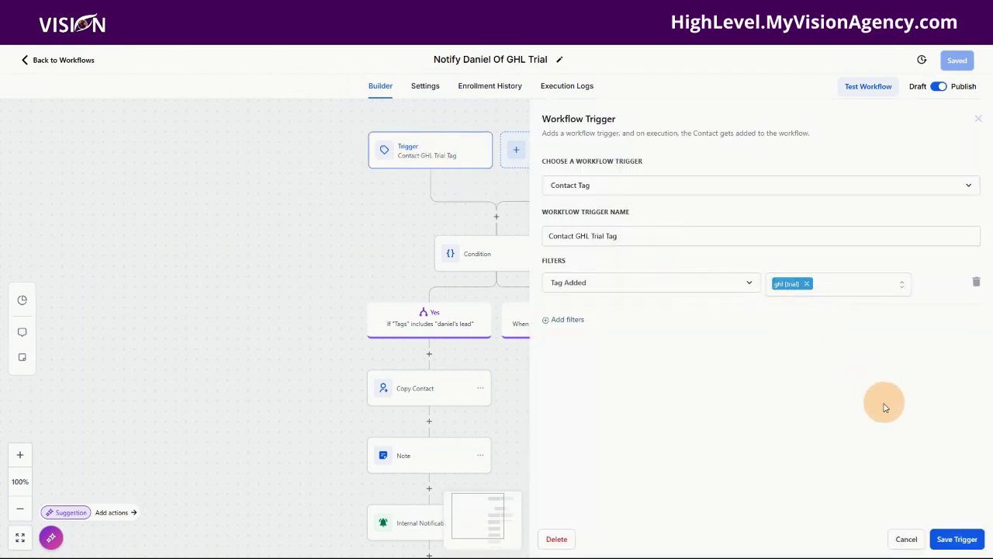
click(910, 541)
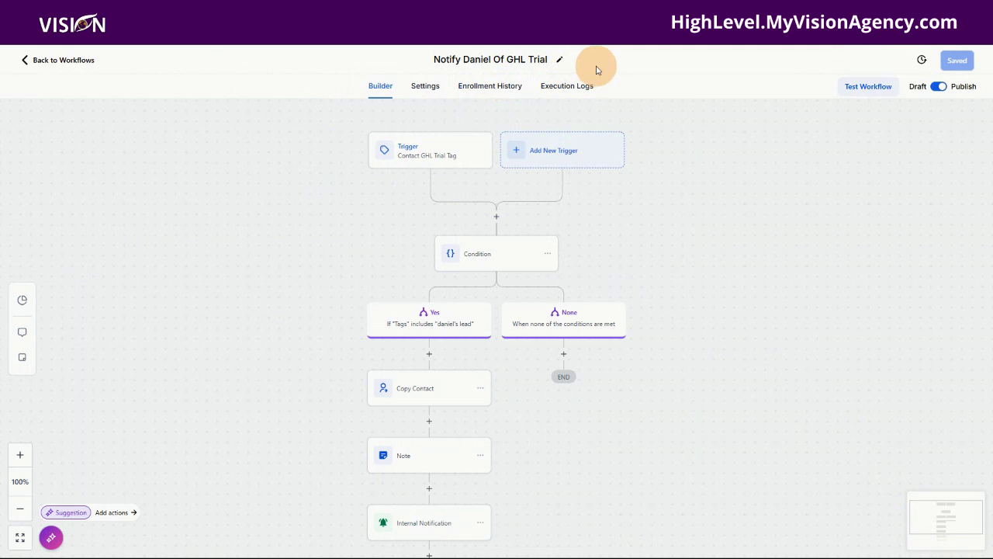
click(434, 152)
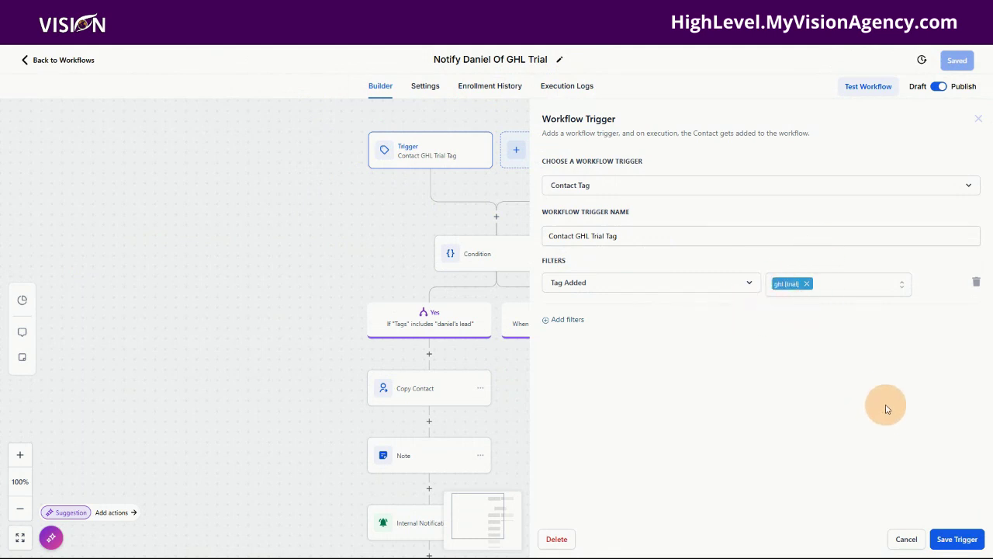
click(903, 536)
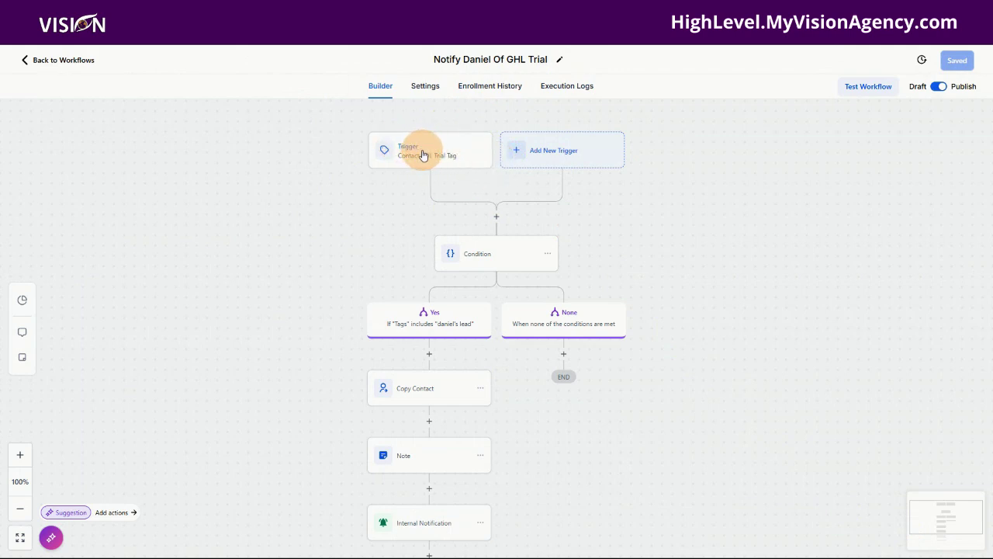
- Examine the Condition's Yes branch tag rule and its None branch, then close it without saving
click(495, 259)
click(714, 304)
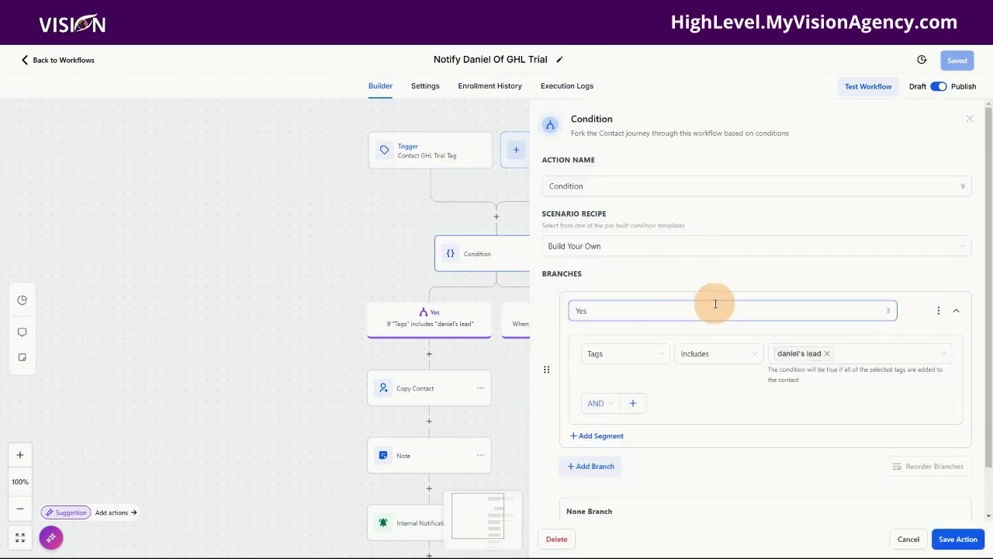
scroll(706, 311, down, 1)
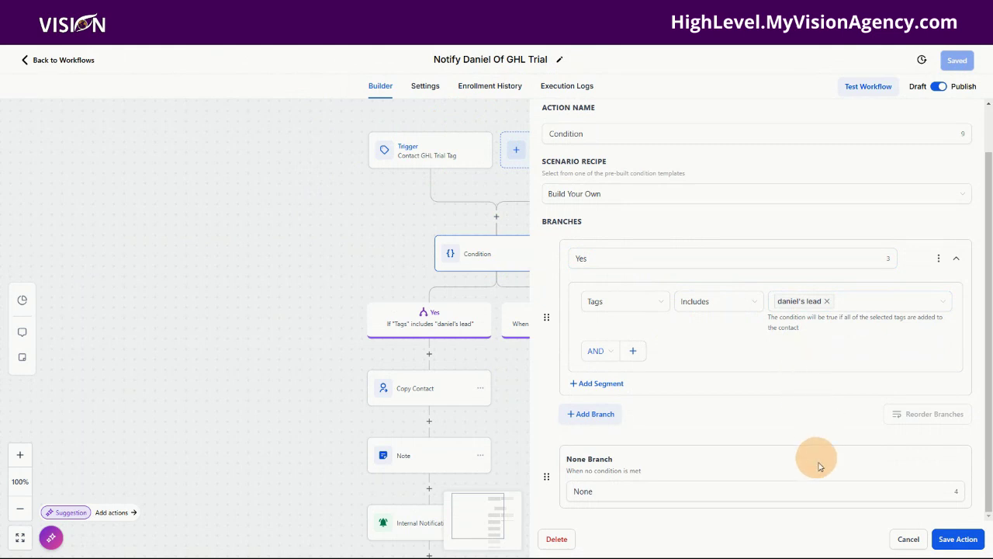
click(905, 535)
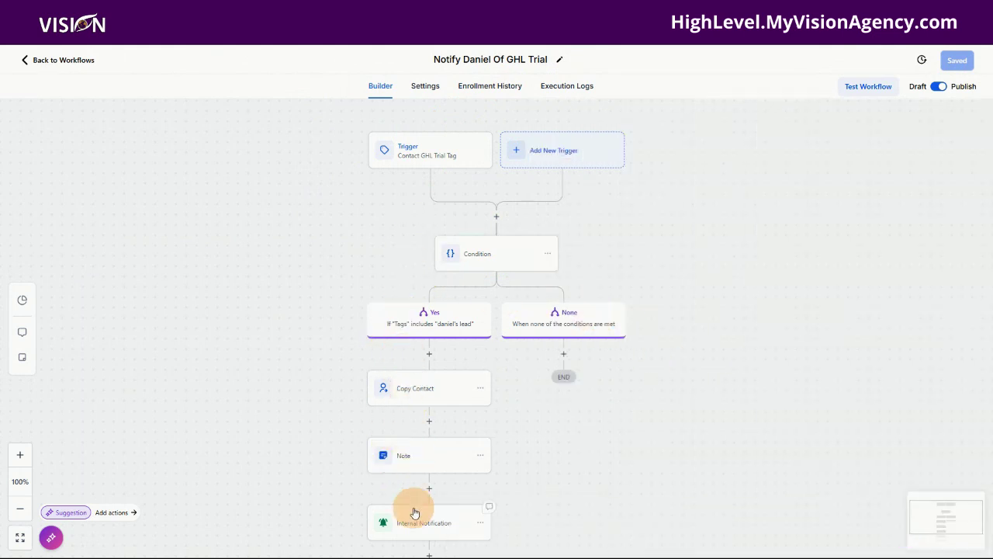
- Review the Yes branch's Copy Contact settings, keep updating of existing contacts enabled, and leave without saving
scroll(414, 512, down, 1)
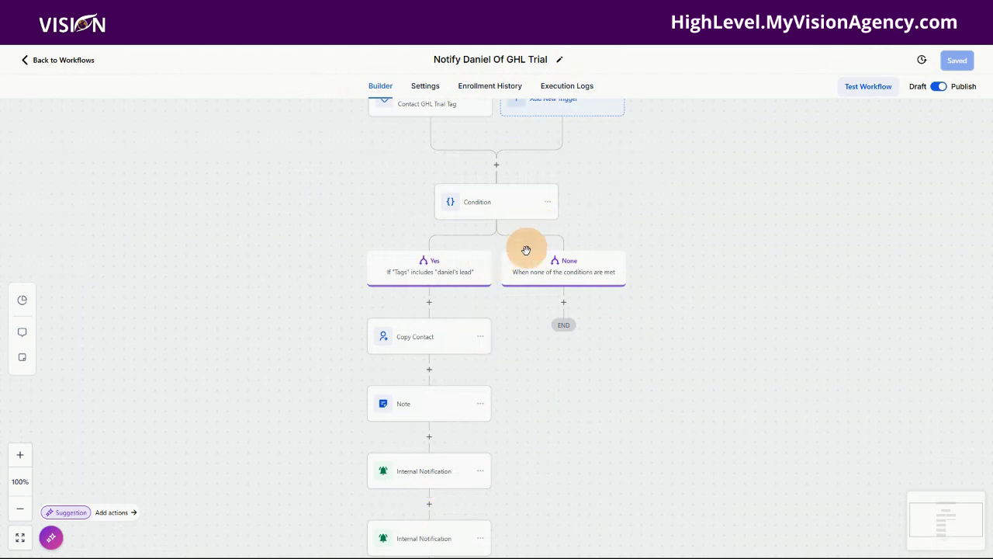
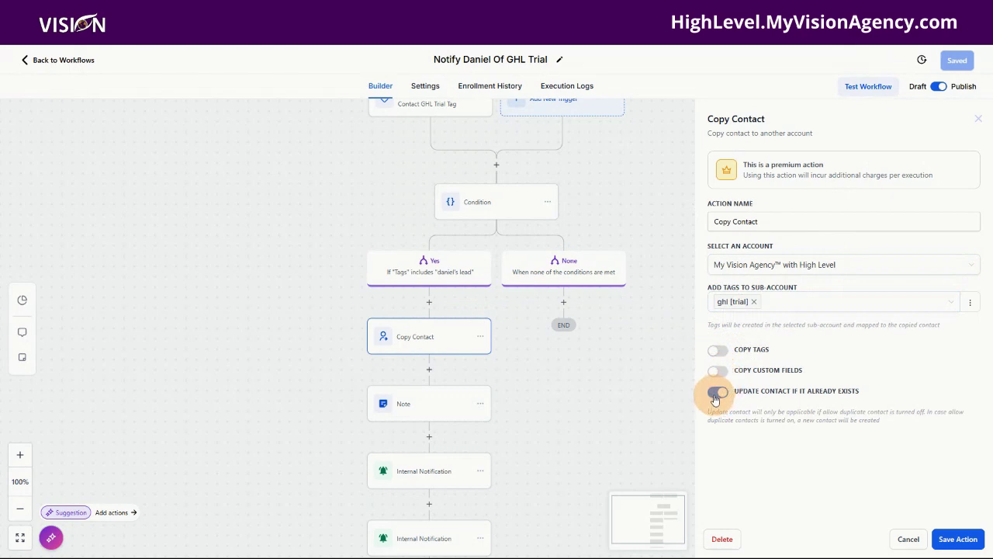
click(715, 396)
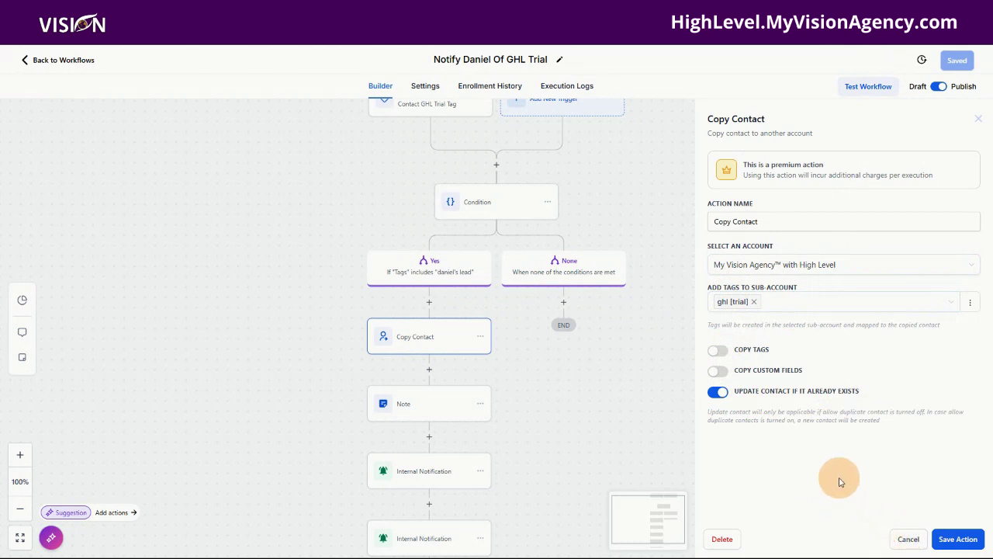
click(914, 547)
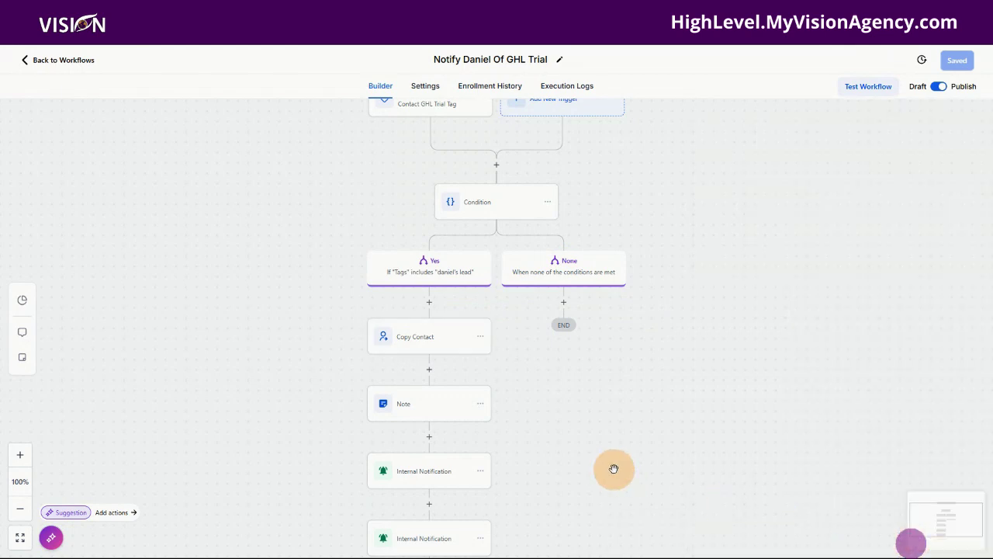
- Open the Note action on the Yes branch and review its note text and the actions following it
click(432, 412)
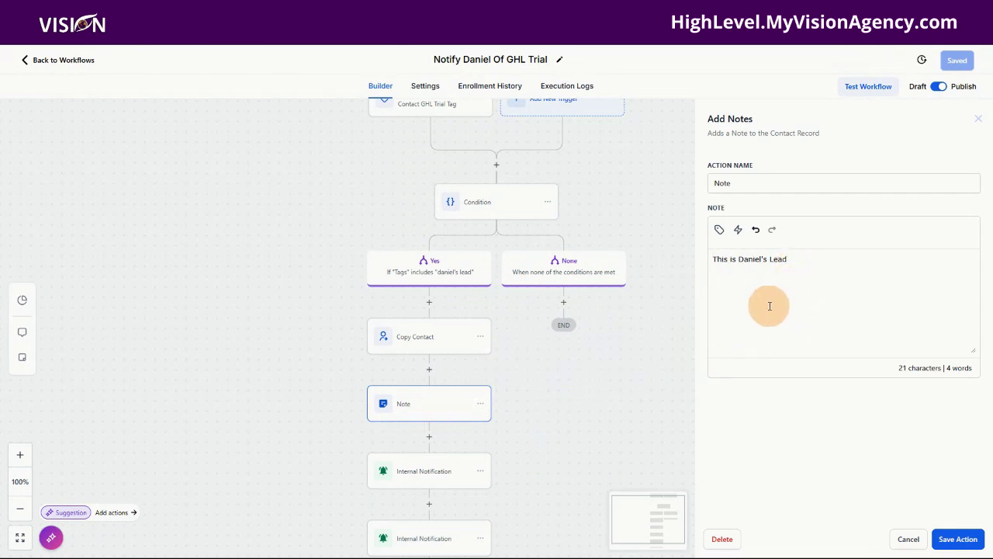
scroll(588, 390, down, 1)
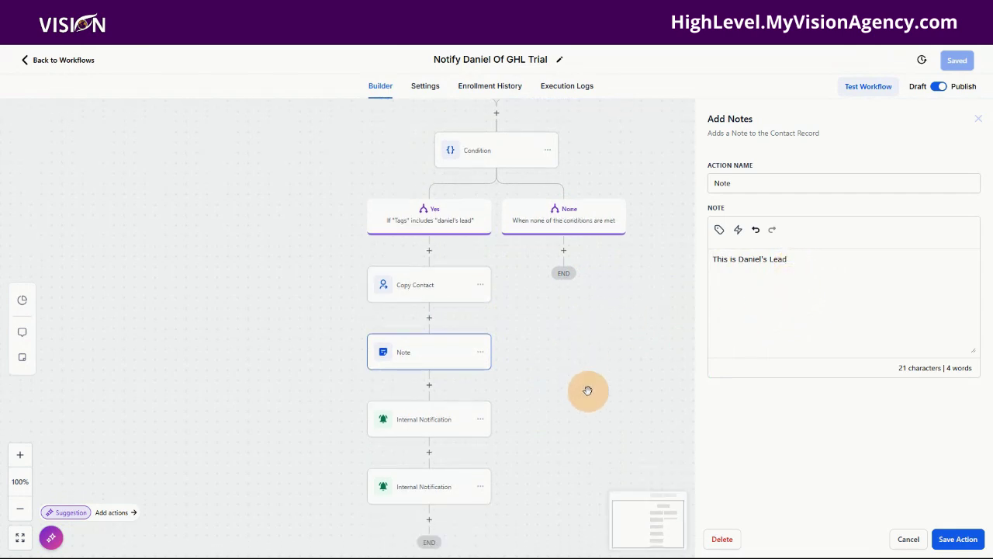
- Review the first Internal Notification email's sender, selected user, subject and message on the Yes branch
click(392, 418)
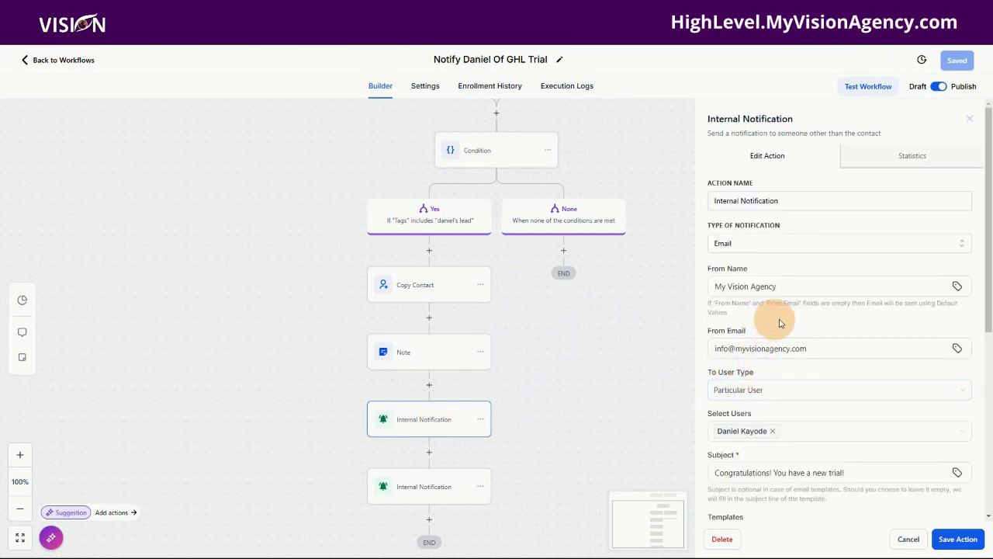
scroll(865, 334, down, 3)
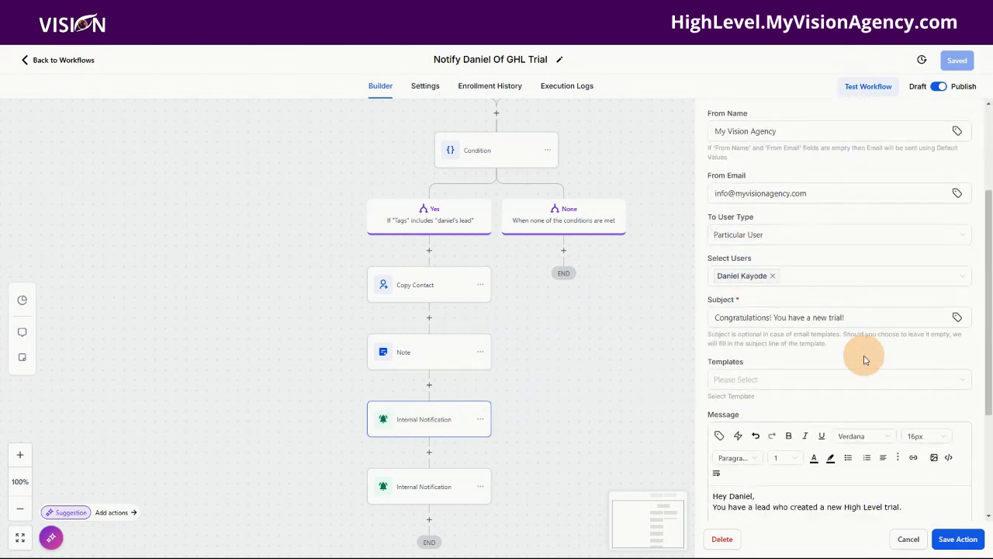
scroll(856, 364, down, 2)
scroll(856, 364, down, 1)
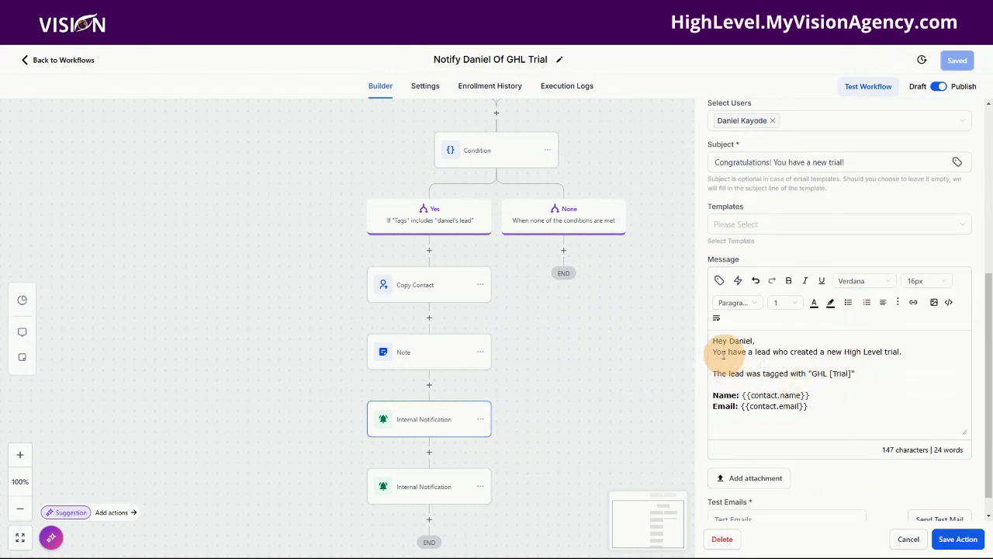
scroll(710, 294, up, 3)
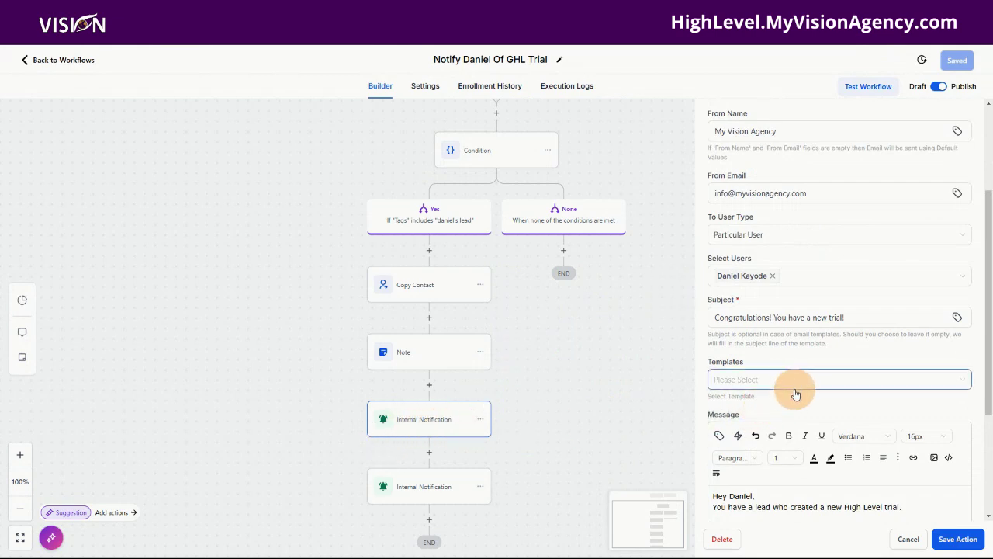
click(745, 274)
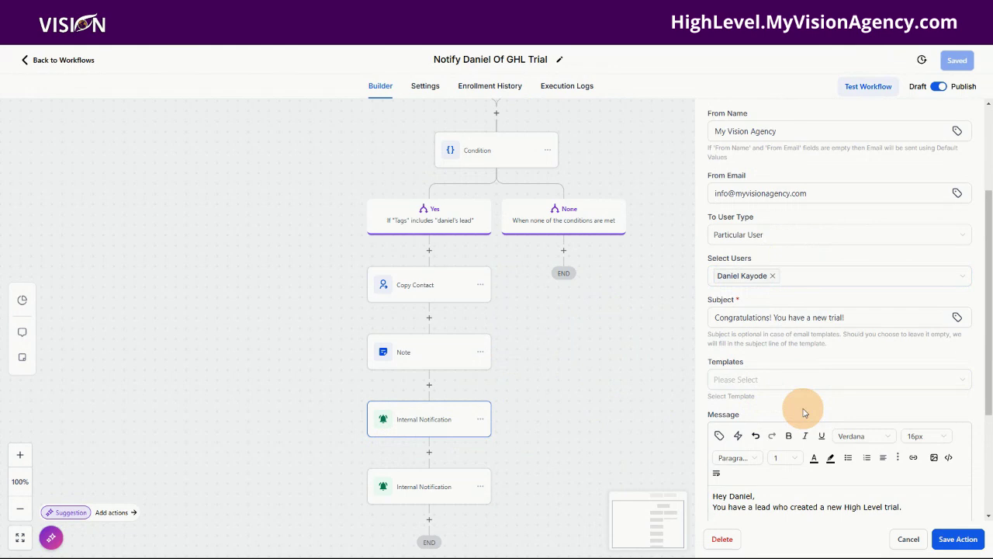
scroll(803, 406, down, 3)
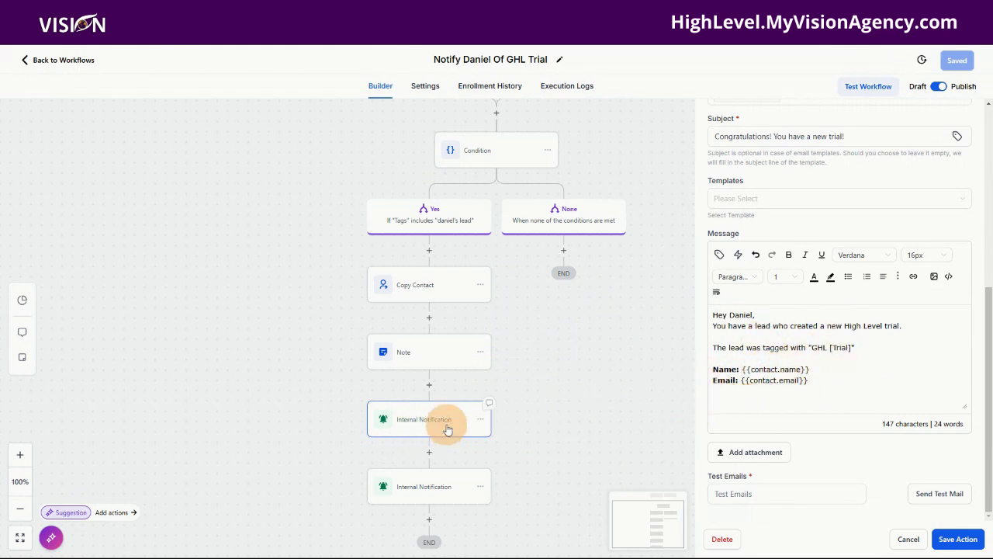
- Review the second Internal Notification email's recipient, subject and message about the copied trial lead
click(418, 497)
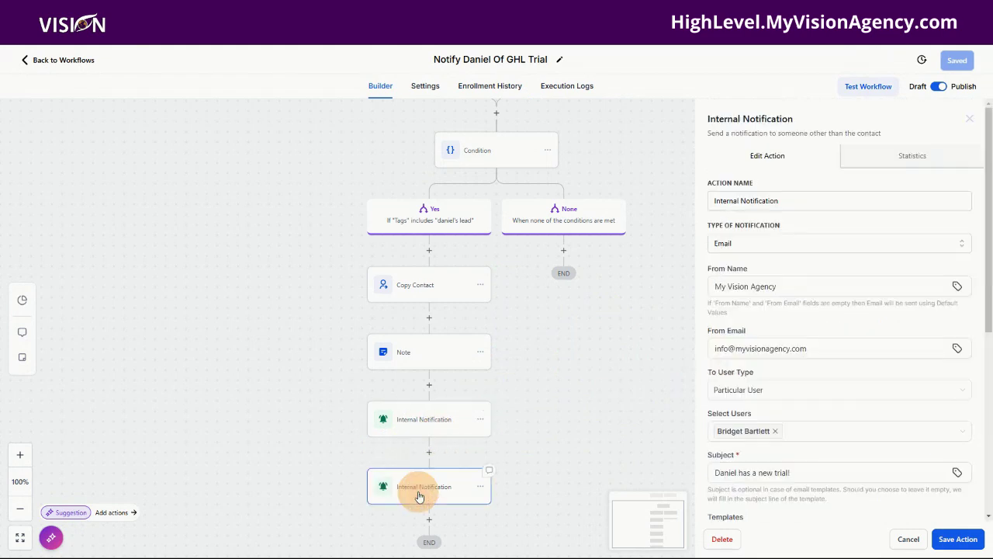
scroll(848, 324, down, 2)
scroll(847, 325, down, 1)
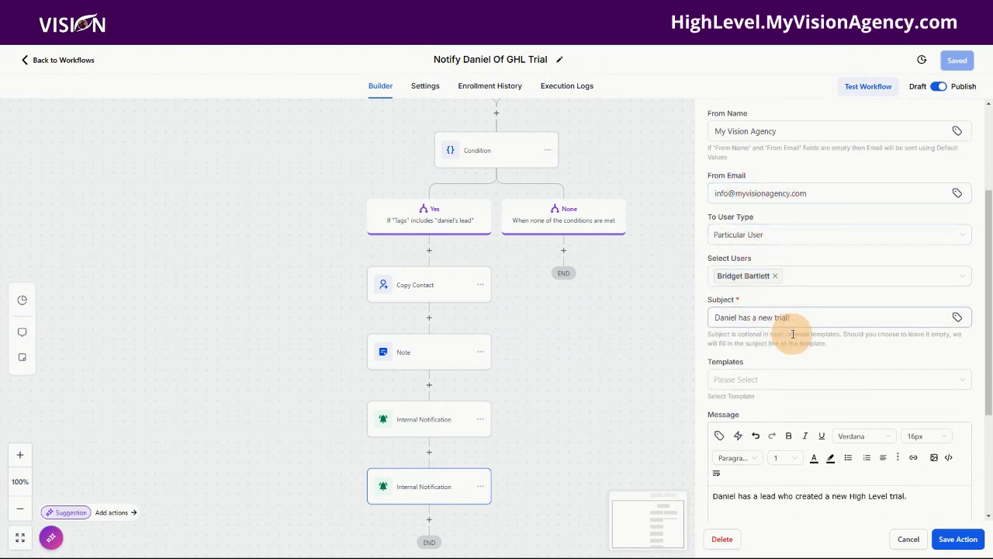
scroll(823, 404, down, 3)
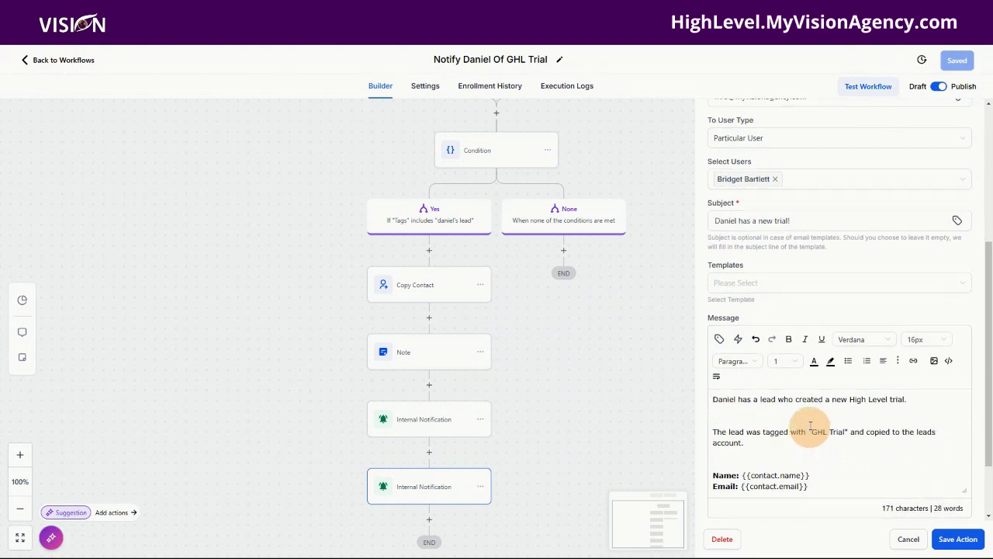
scroll(784, 349, up, 4)
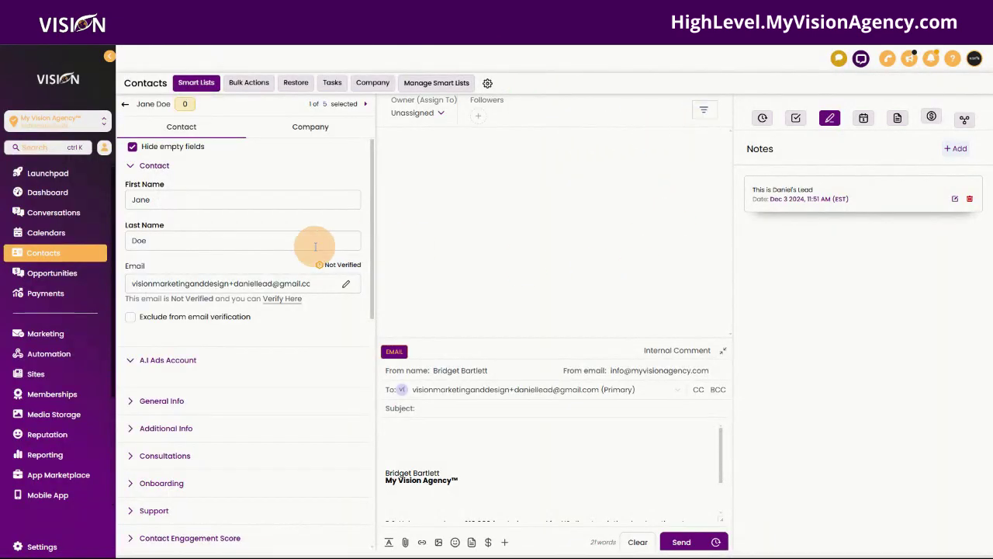
- Examine the test lead's contact record in the My Vision Agency account, including its contact fields, tags and note
scroll(255, 247, down, 4)
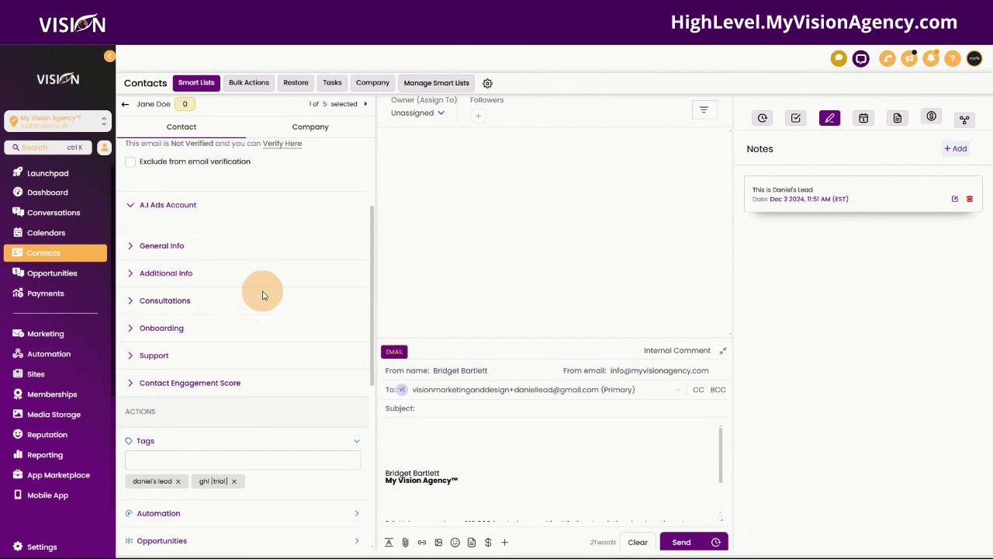
scroll(264, 295, down, 2)
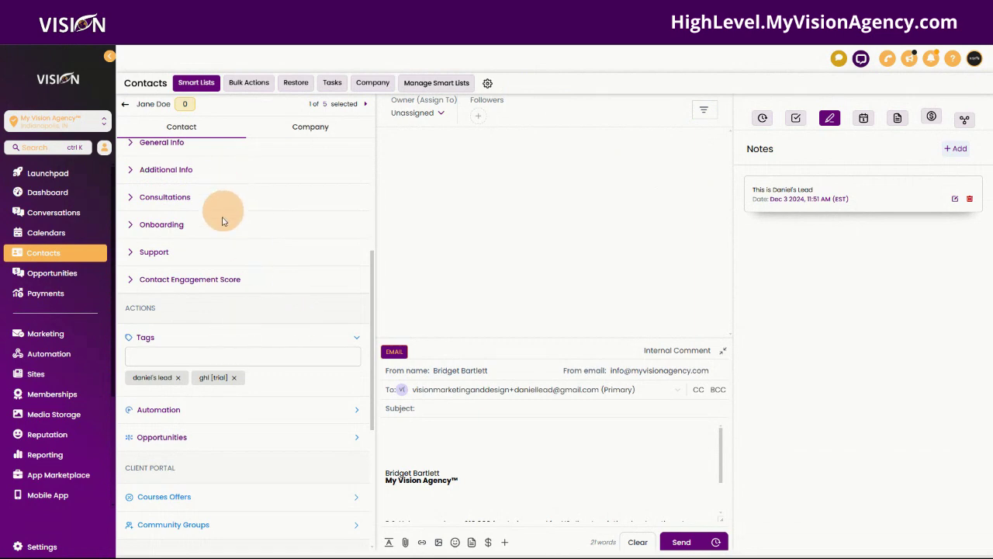
scroll(200, 217, up, 5)
scroll(198, 219, up, 1)
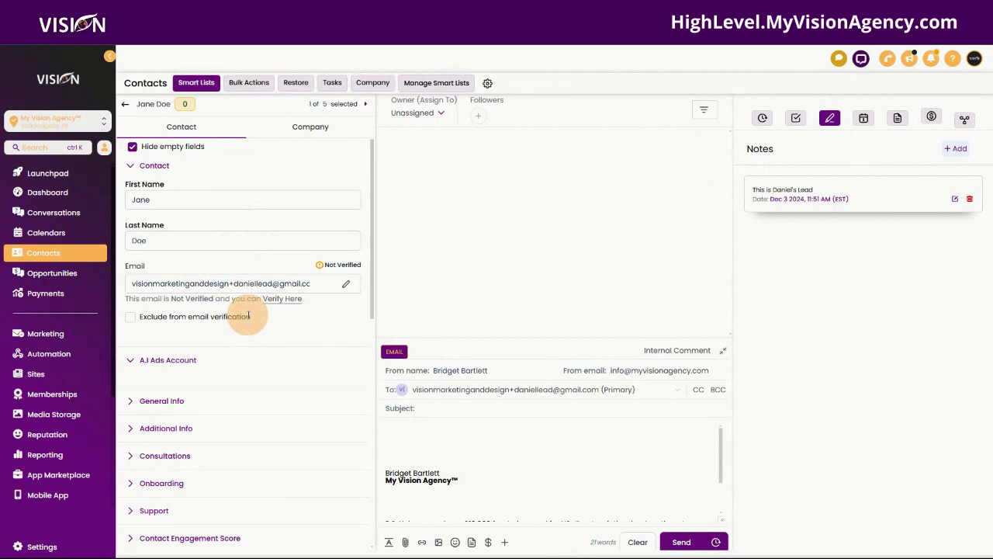
scroll(248, 316, down, 6)
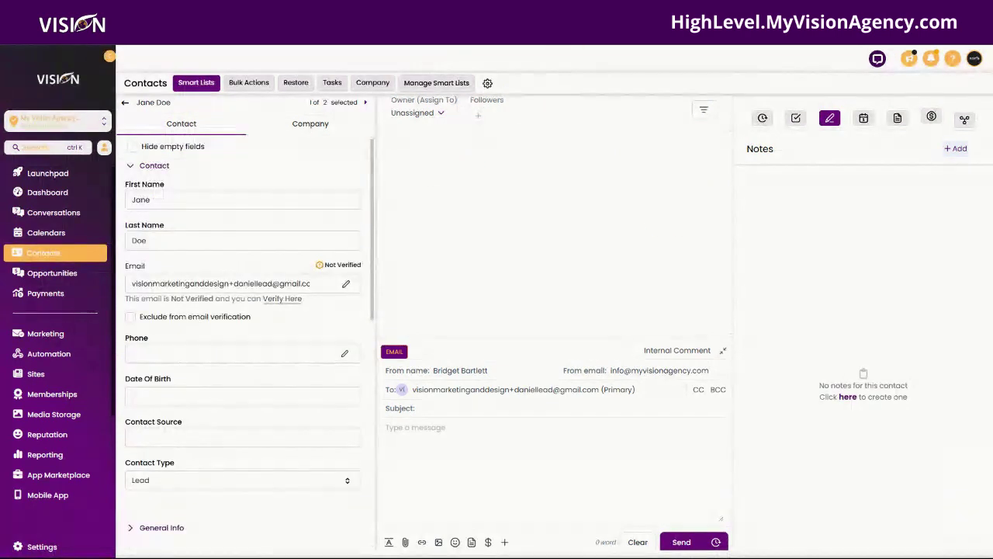
- Check the contact fields, tags and notes of the same lead's copied record in the other sub-account
scroll(233, 360, down, 5)
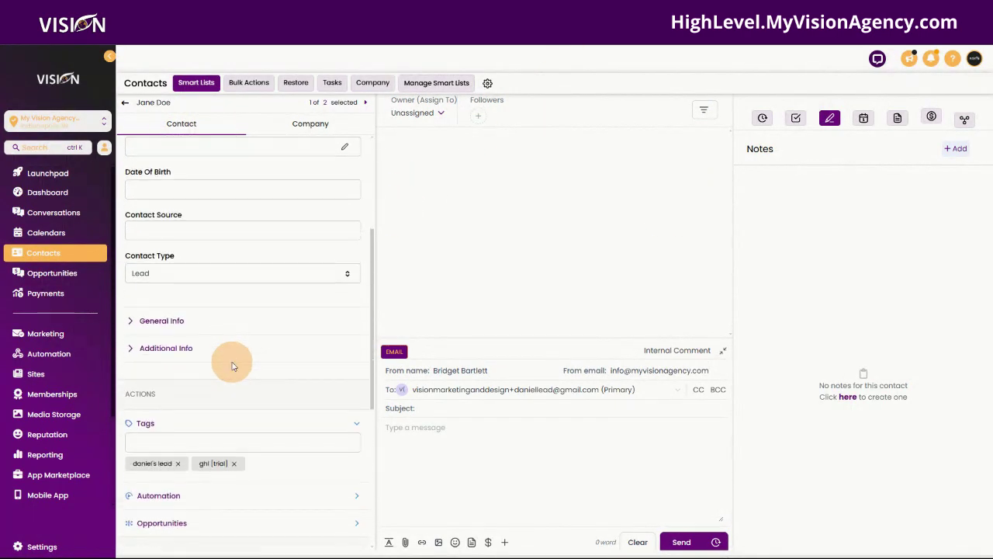
scroll(232, 365, up, 1)
scroll(235, 368, down, 2)
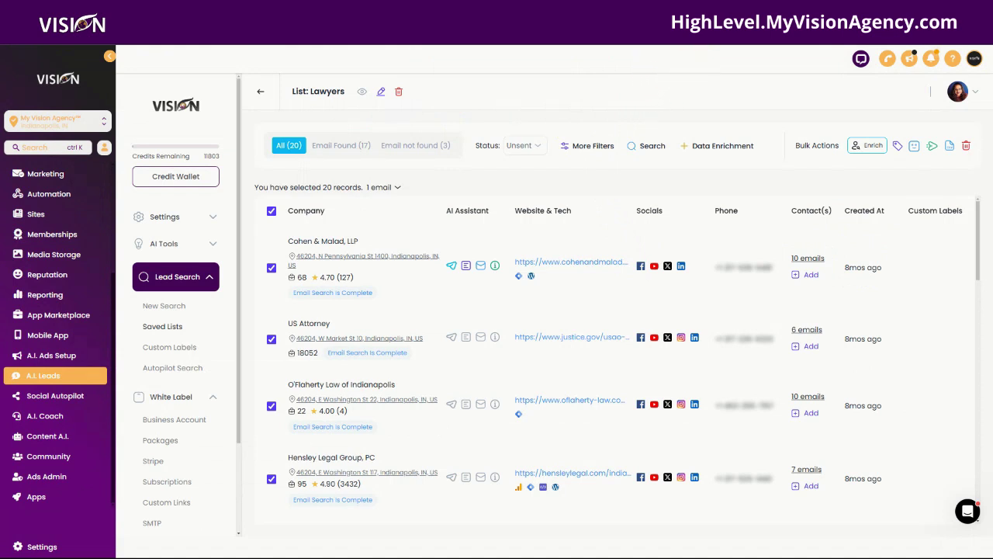
- Go to the High Level plan selection page and compare the $97 & $297, $497 and Upgrade offers
click(699, 31)
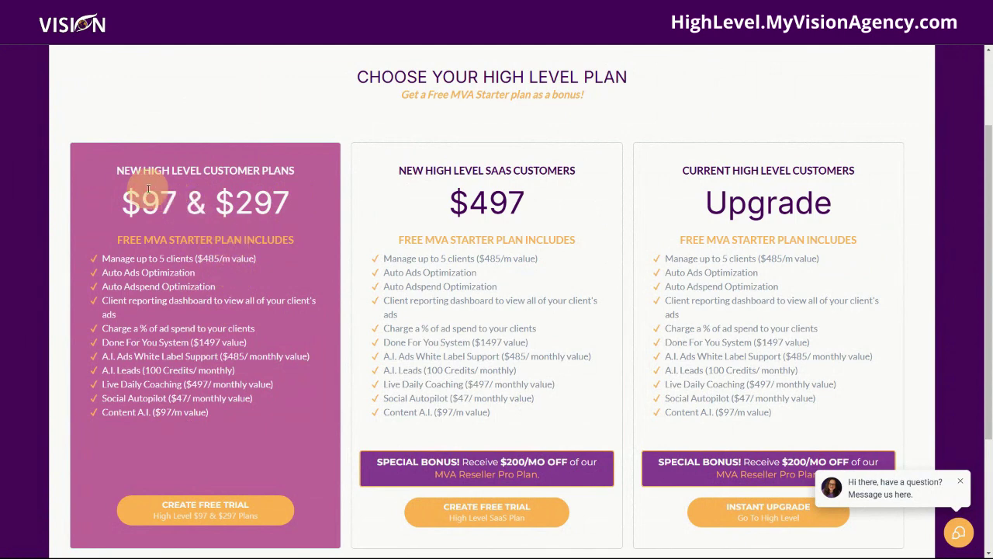
scroll(199, 306, down, 1)
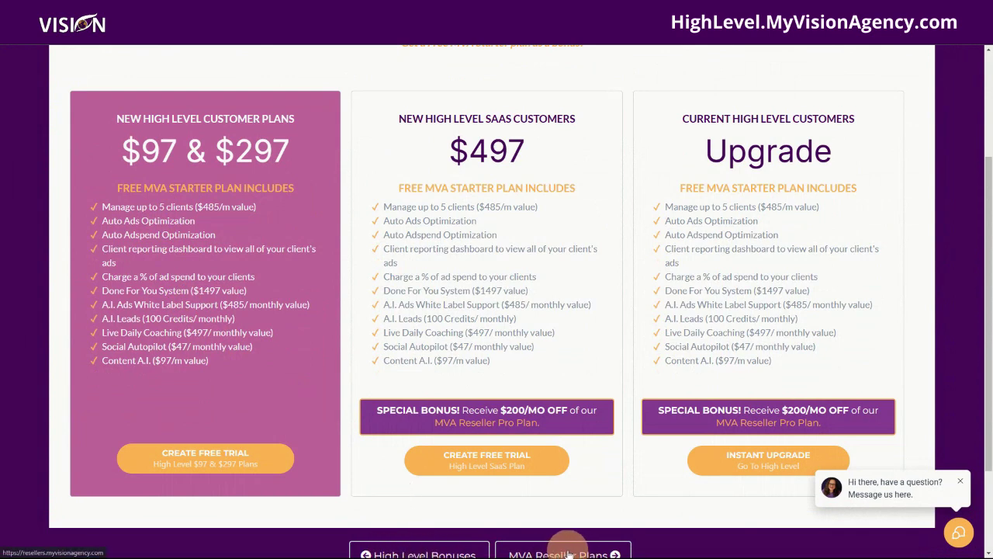
scroll(572, 546, down, 1)
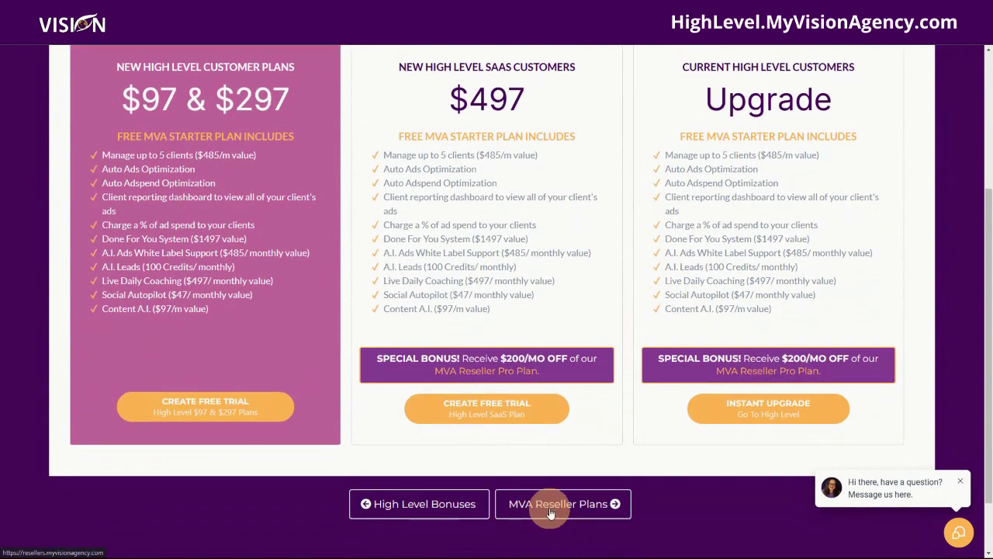
scroll(550, 511, up, 1)
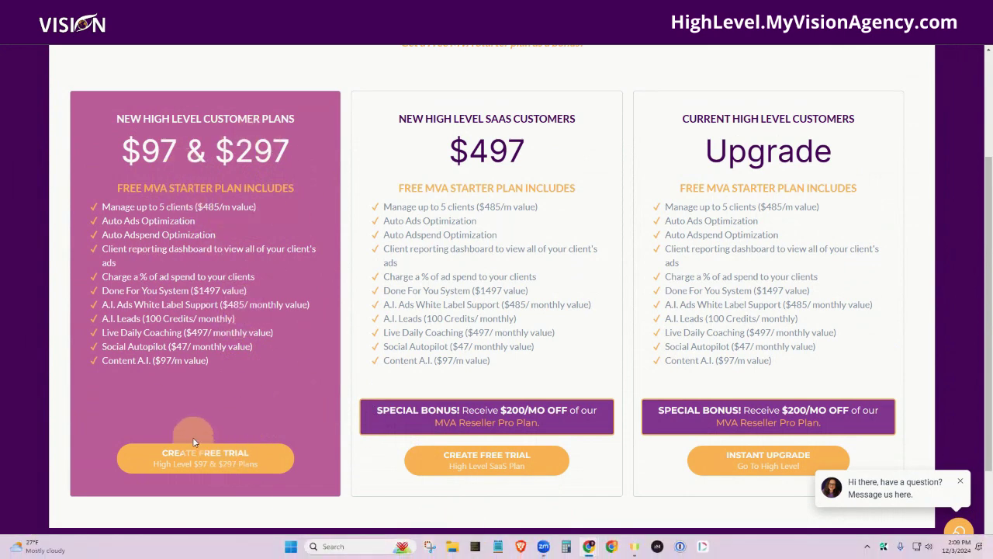
- Open the free trial offer for the $97 & $297 plans and review the Starter, Unlimited and Pro deals
click(208, 462)
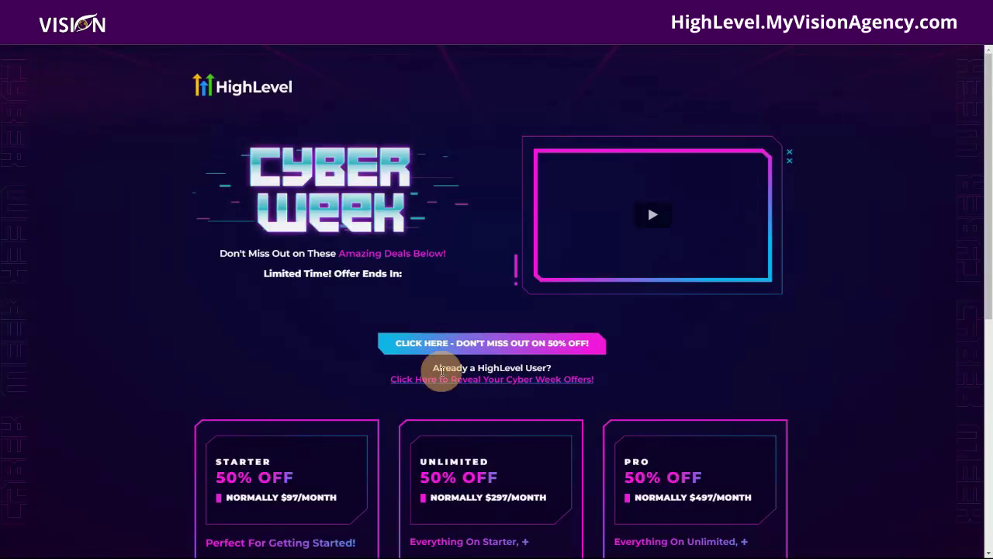
scroll(436, 373, down, 2)
scroll(433, 377, down, 3)
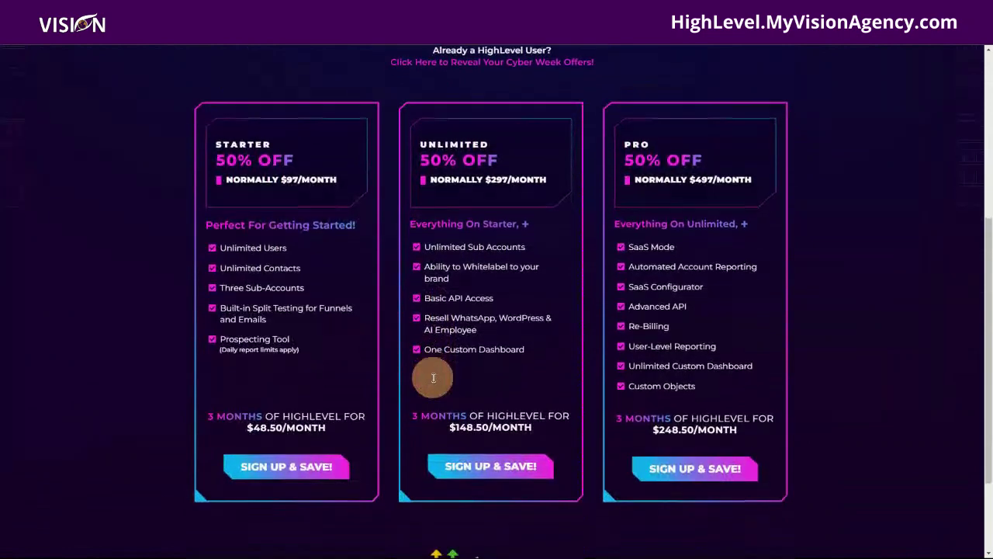